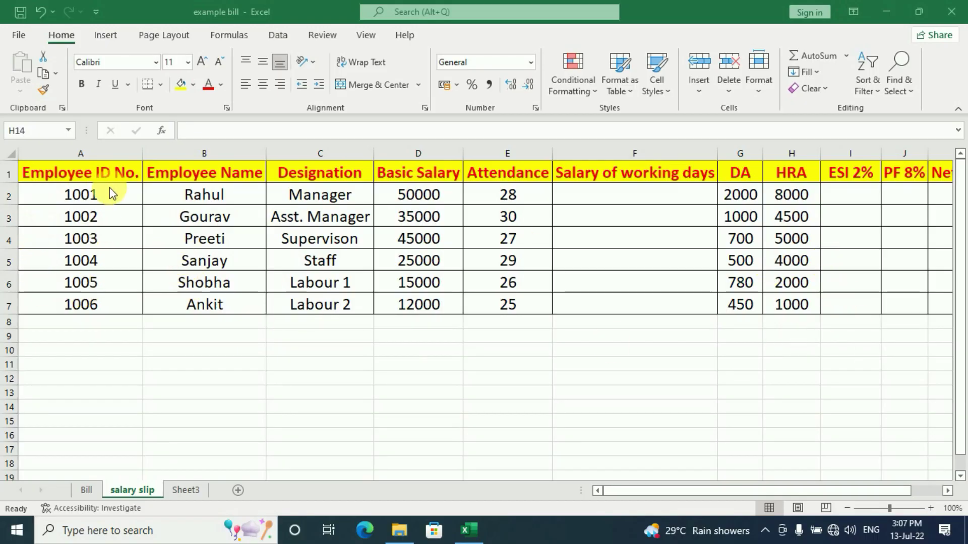
Review the employee ID, employee name and designation entries in the salary table.
click(108, 221)
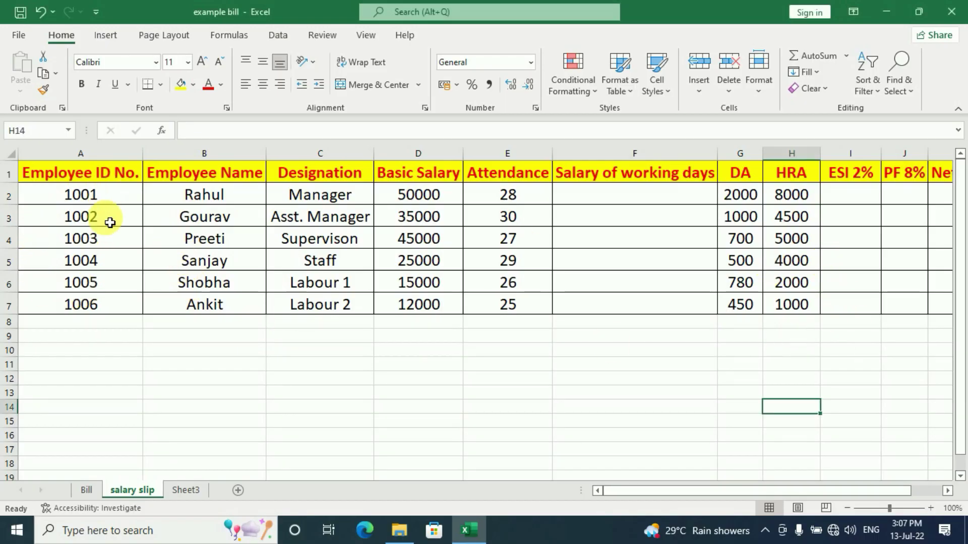
click(202, 197)
click(224, 235)
click(214, 254)
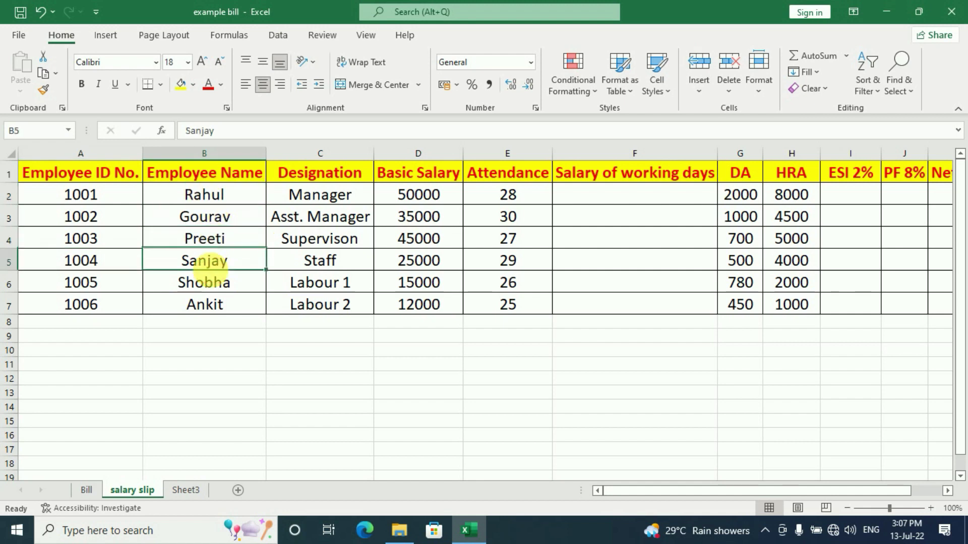
click(320, 199)
click(324, 217)
click(322, 238)
click(324, 259)
click(342, 306)
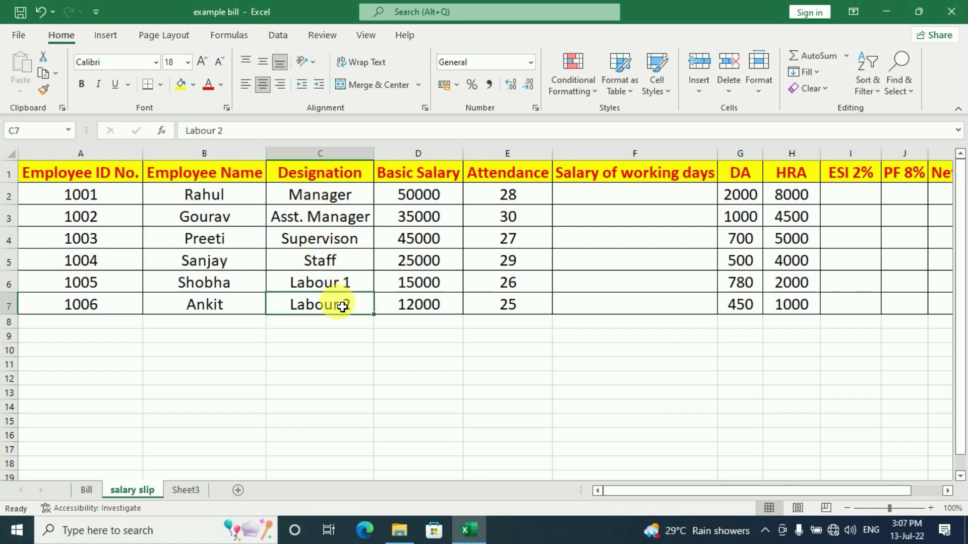
Examine the basic salary and attendance figures of the employees in columns D and E.
click(447, 196)
click(434, 216)
click(435, 241)
click(430, 282)
click(432, 305)
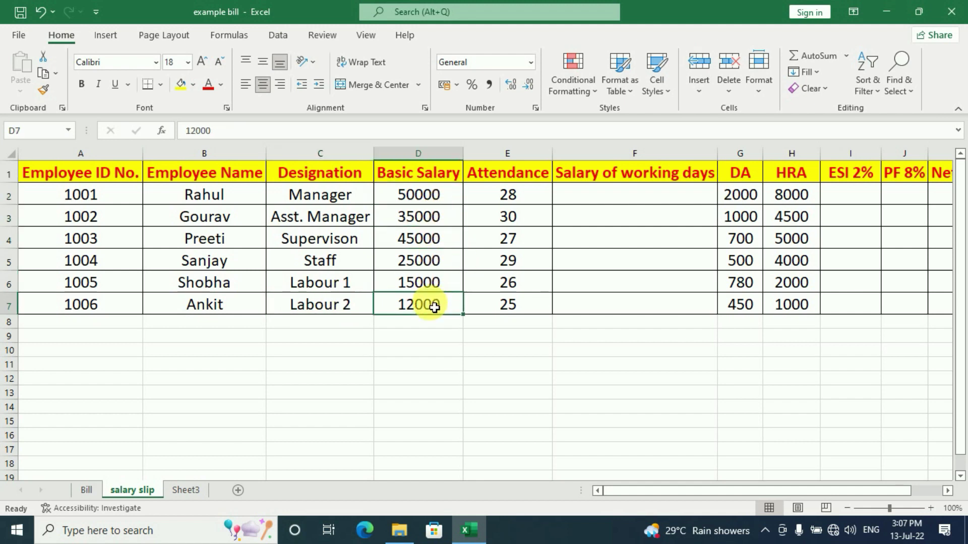
click(447, 201)
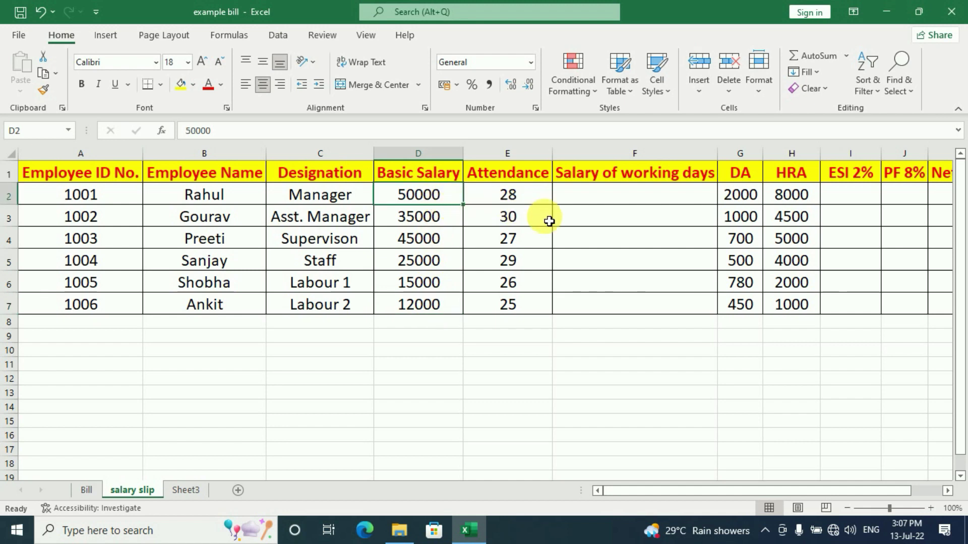
click(524, 202)
click(441, 203)
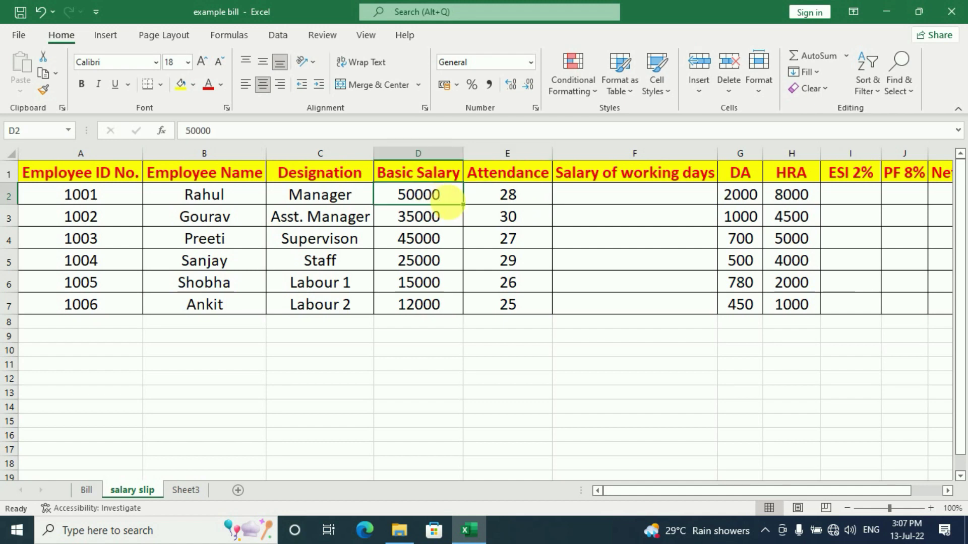
click(509, 201)
click(524, 224)
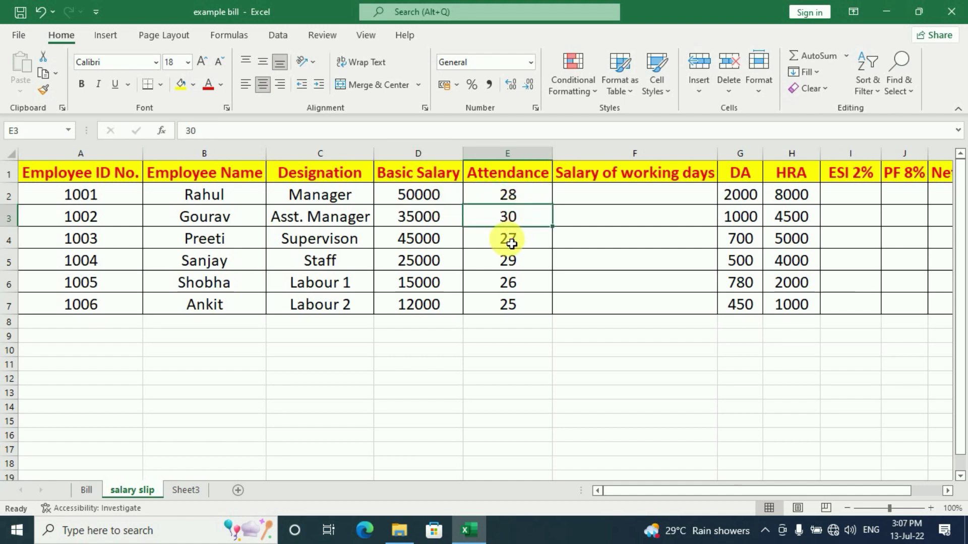
click(511, 244)
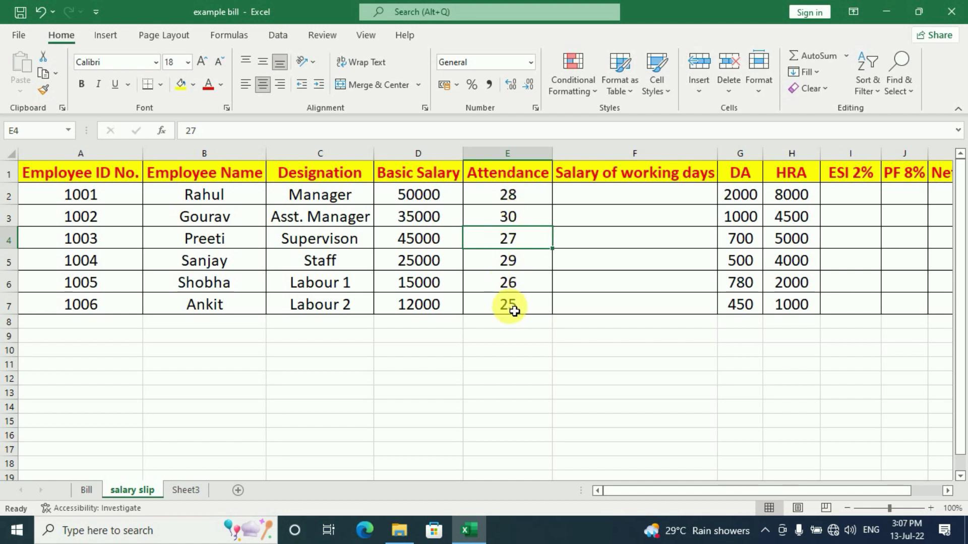
Calculate the first employee's salary of working days in F2 with the formula =D2/30*E2.
click(643, 203)
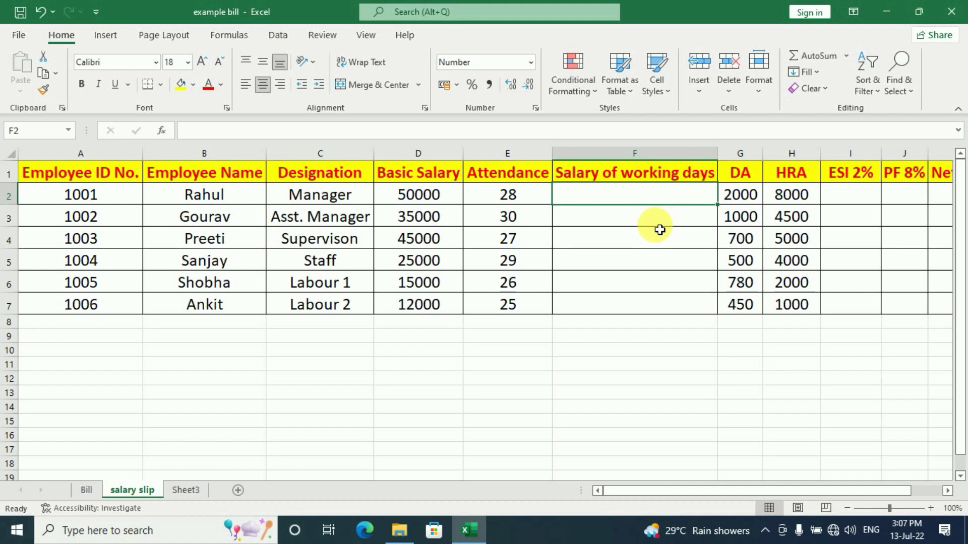
text(=)
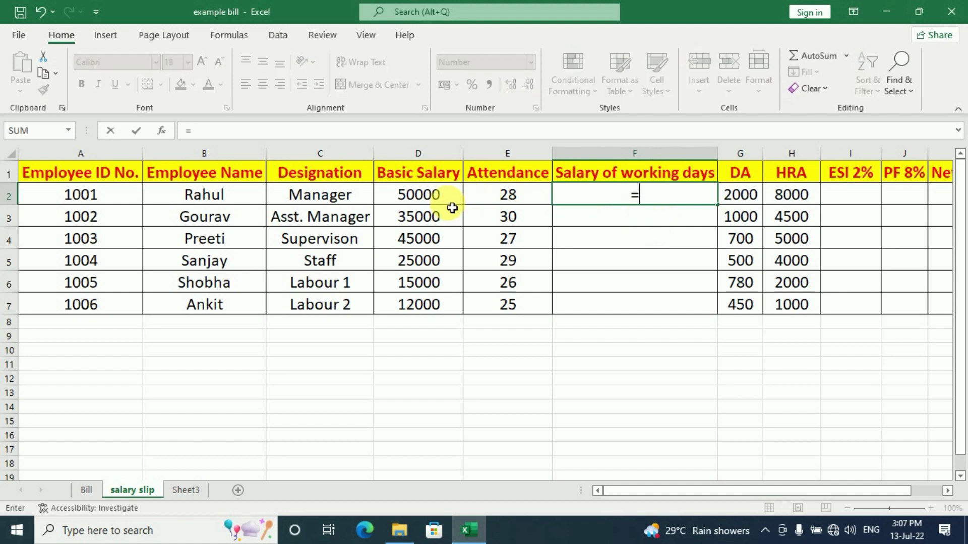
click(443, 193)
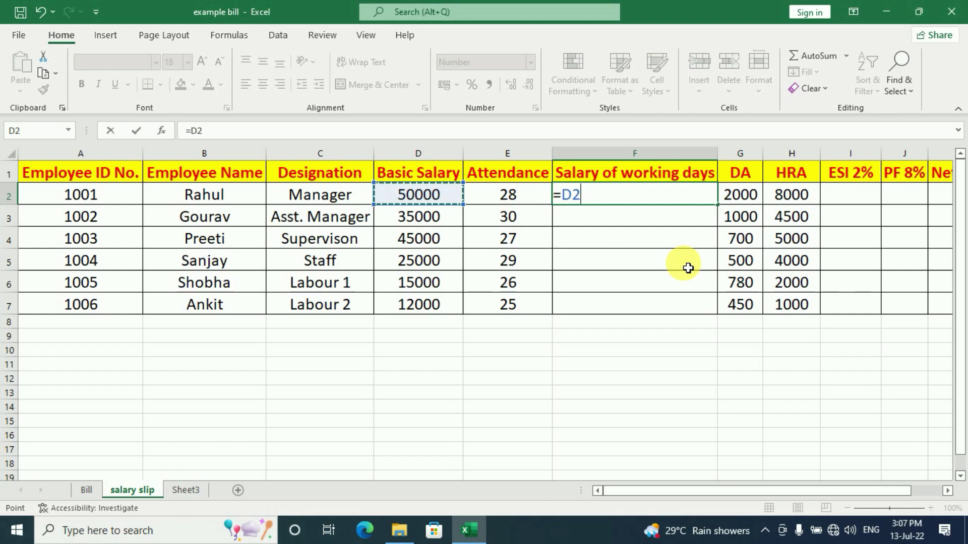
text(/)
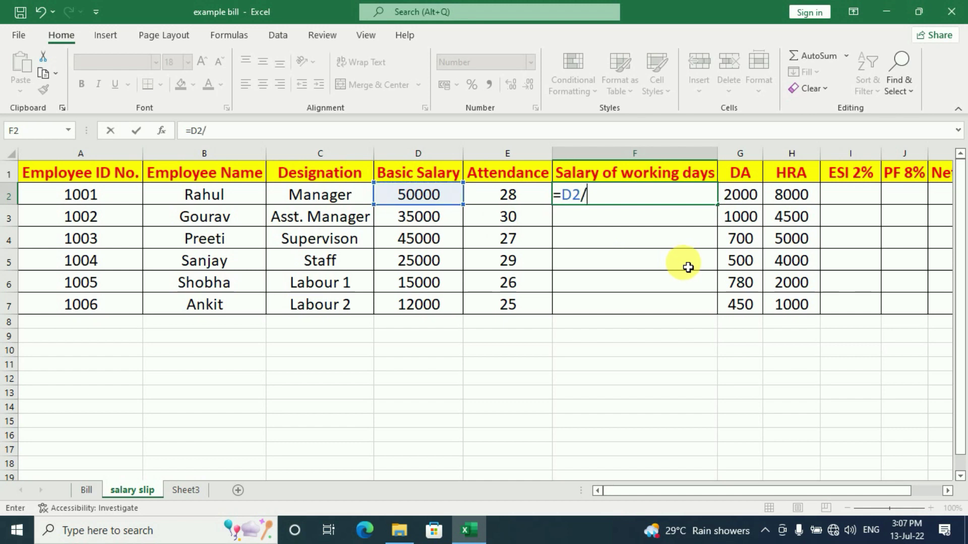
text(30*)
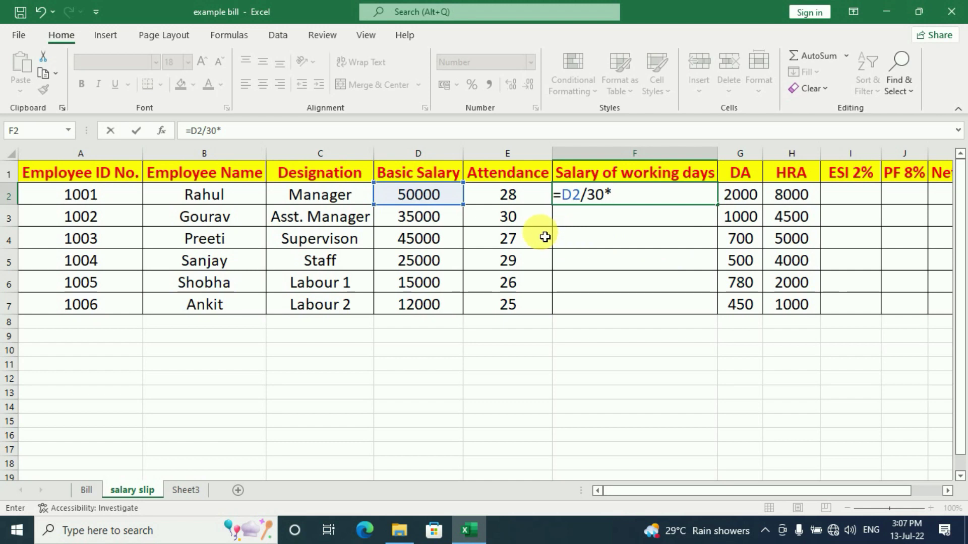
click(524, 201)
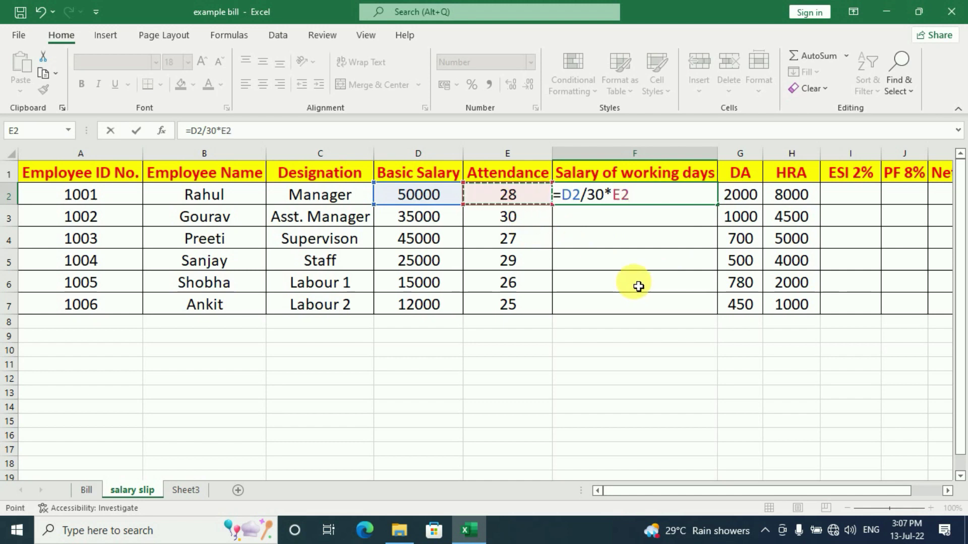
key(Return)
Fill the salary of working days formula from F2 down to F7 for all employees.
click(639, 197)
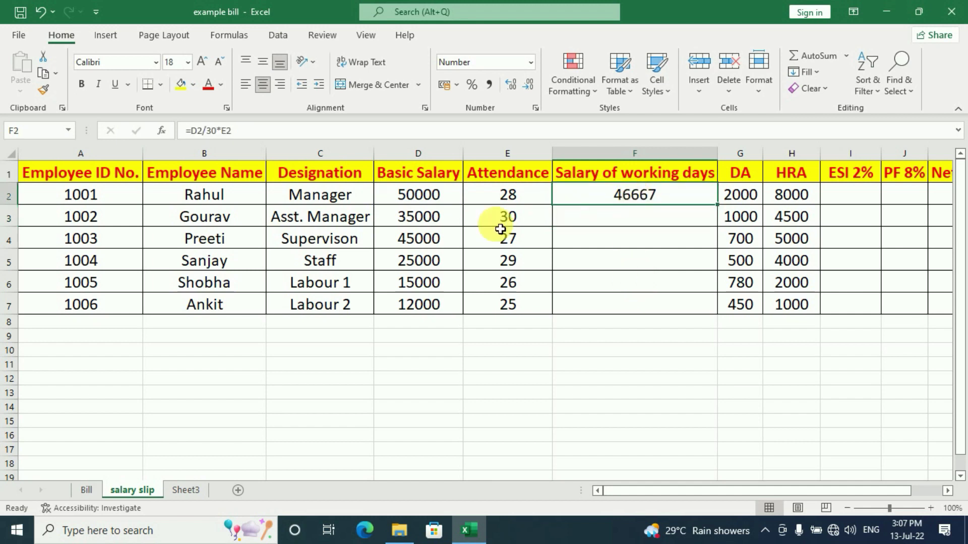
click(431, 198)
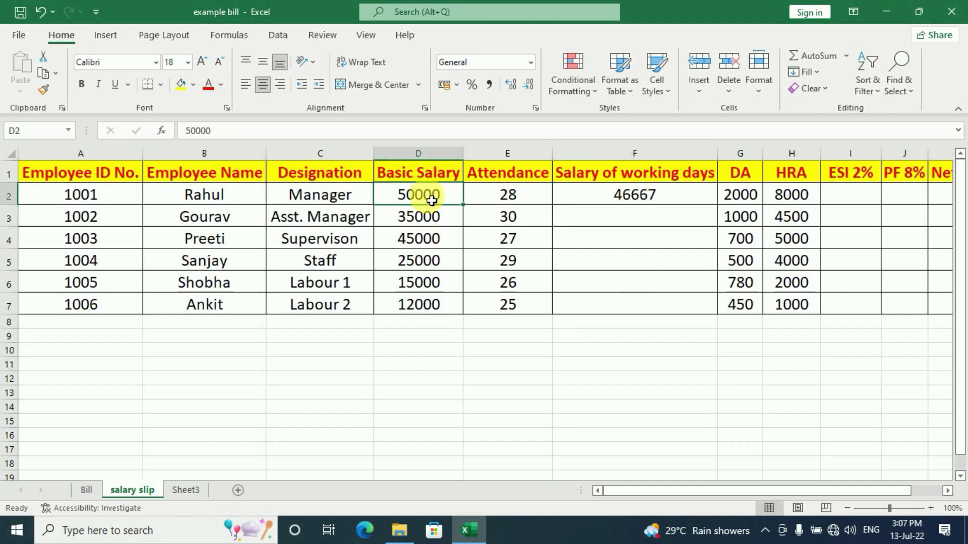
click(517, 196)
click(647, 201)
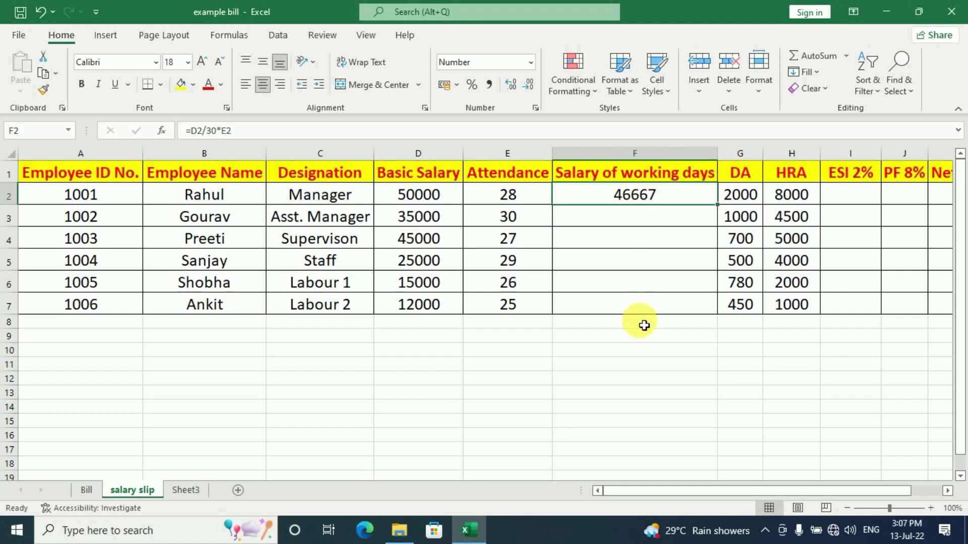
drag(717, 205, 710, 318)
click(640, 291)
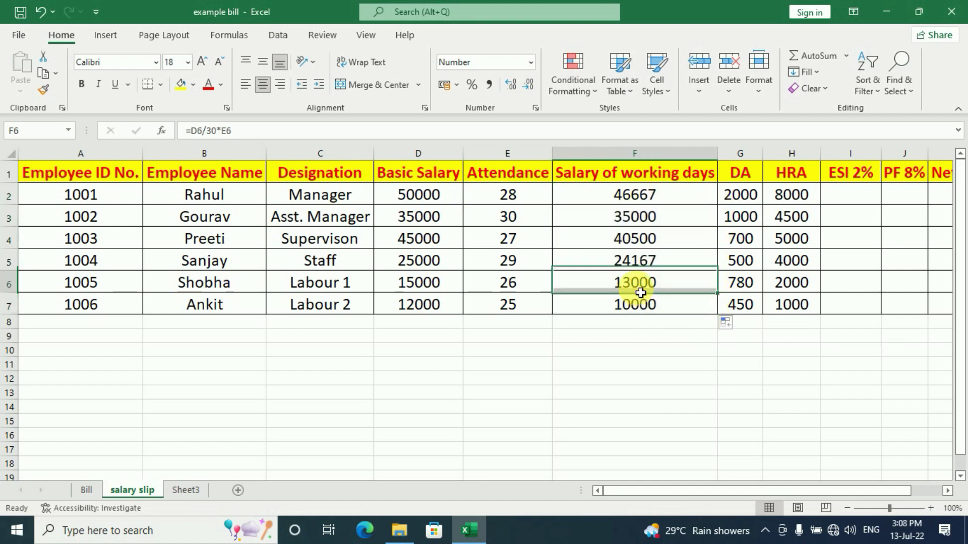
click(641, 202)
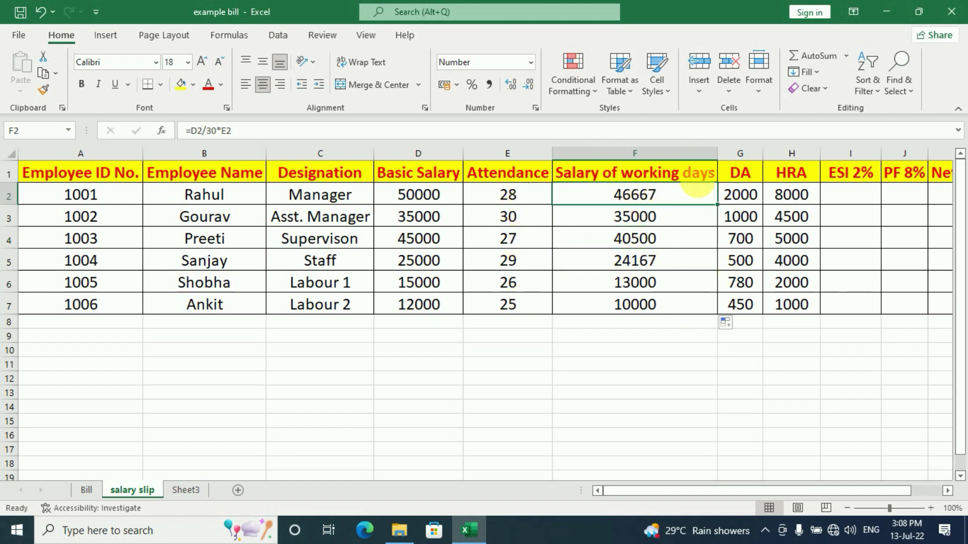
Examine the first employee's DA and HRA amounts and the ESI 2% and PF 8% columns.
click(743, 194)
click(790, 193)
click(749, 194)
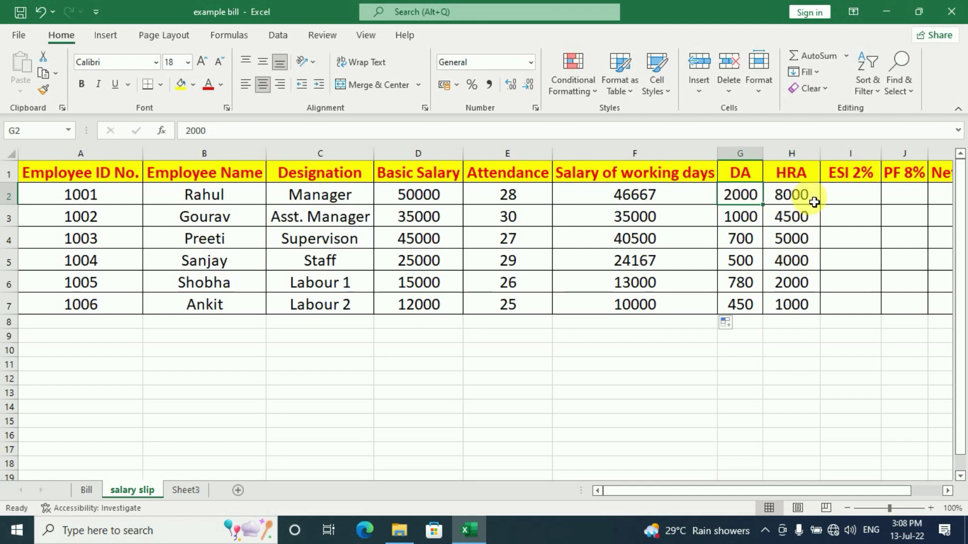
click(807, 195)
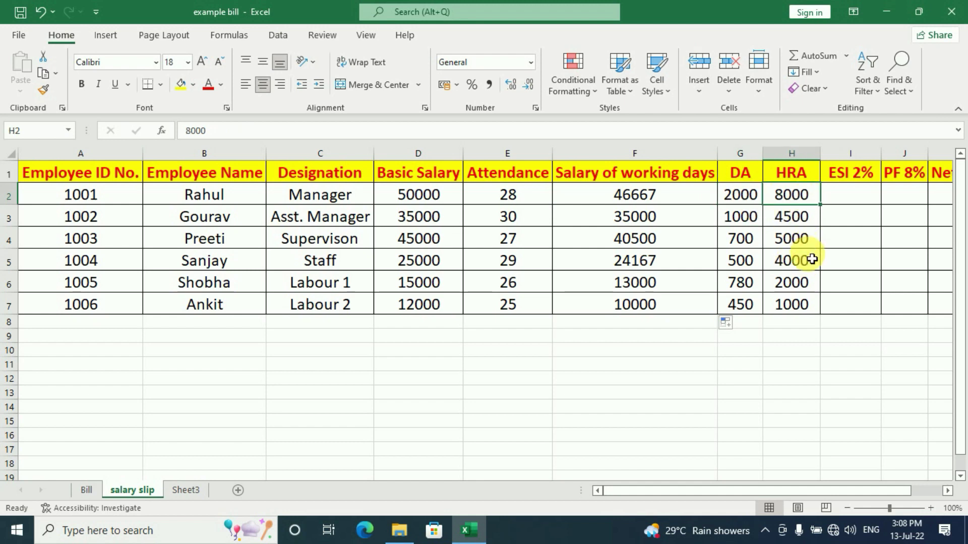
click(746, 194)
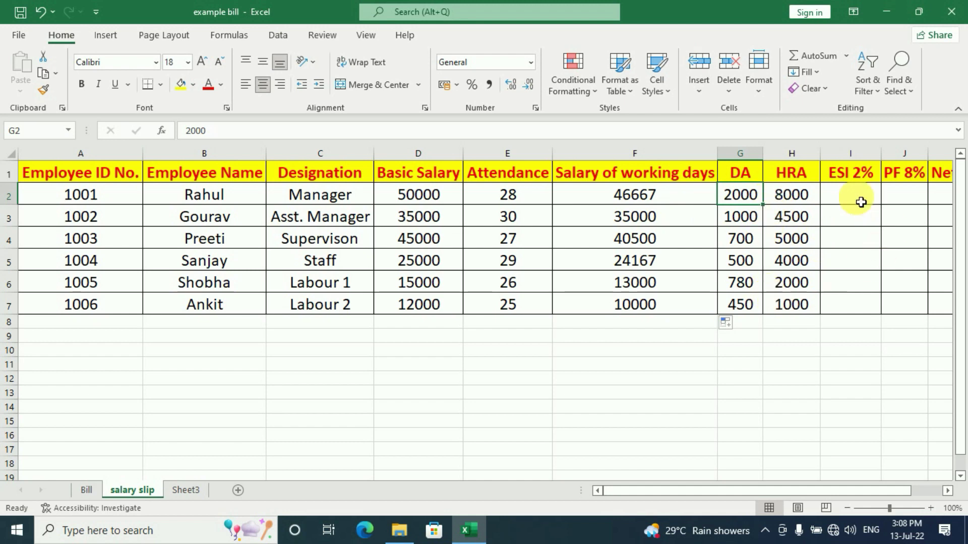
click(859, 198)
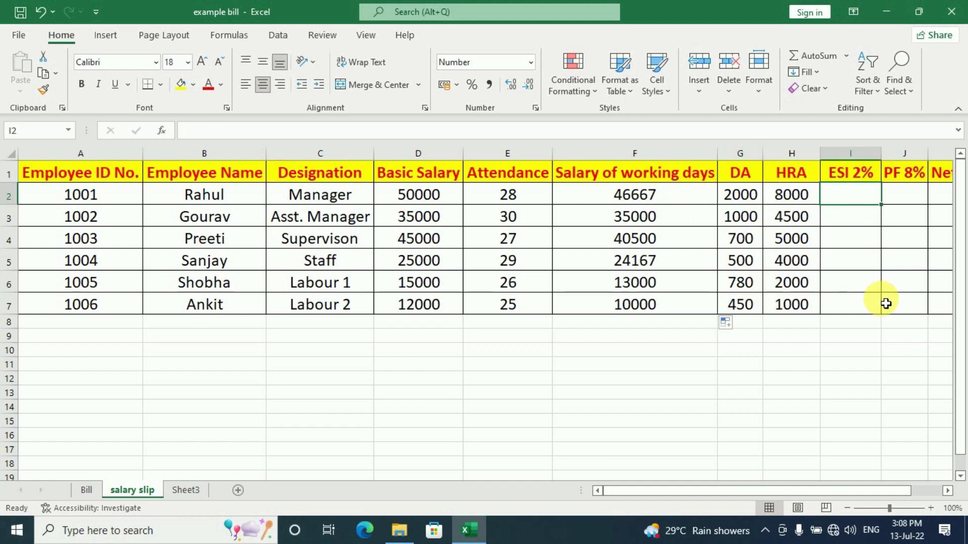
click(948, 491)
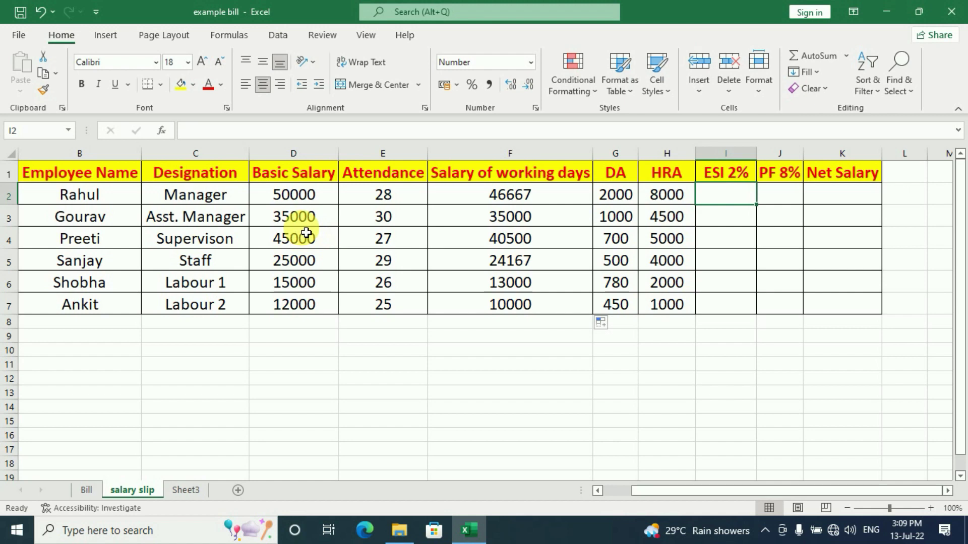
click(792, 202)
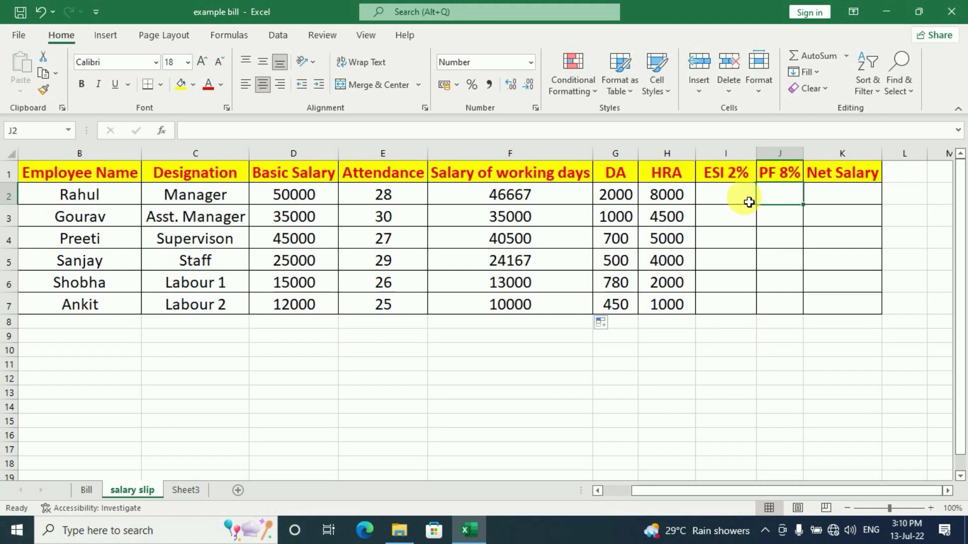
click(736, 177)
click(780, 194)
Calculate the first employee's ESI deduction in I2 with the formula =F2*2%.
click(749, 198)
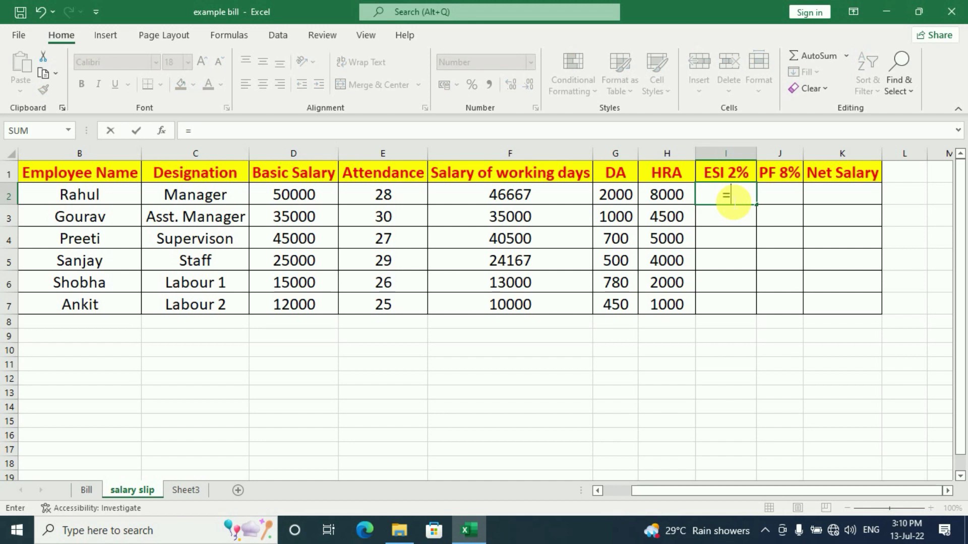
click(524, 201)
text(*)
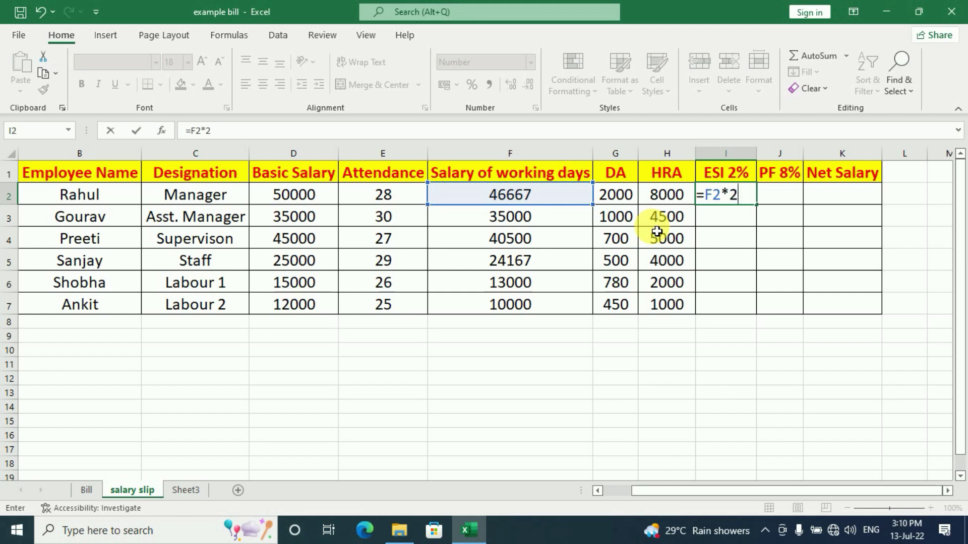
key(Return)
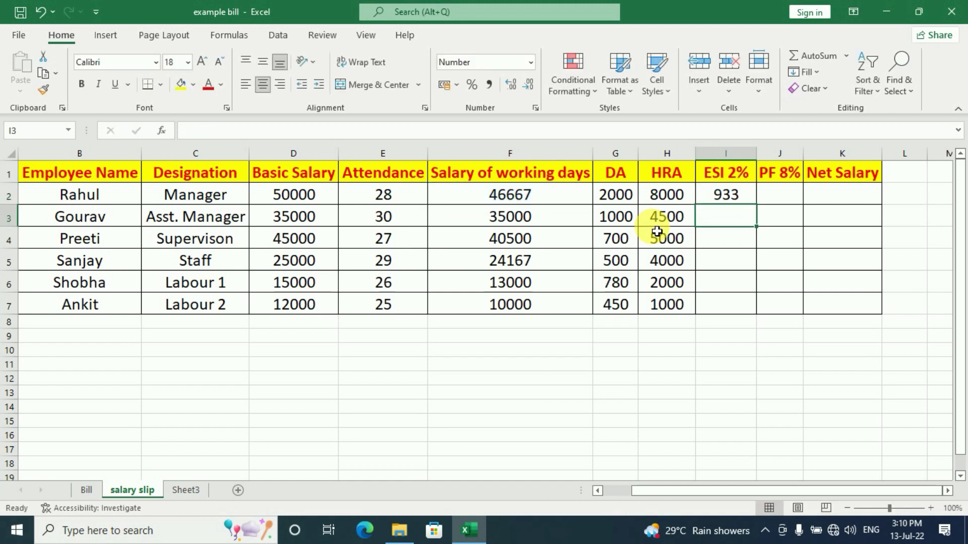
Fill the ESI 2% formula from I2 down to I7 for the remaining employees.
click(733, 198)
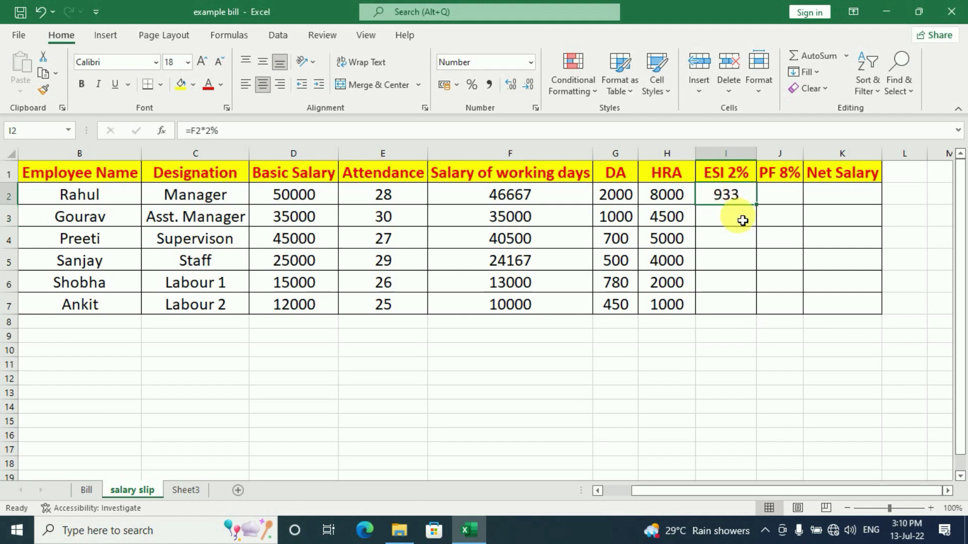
drag(761, 214, 739, 304)
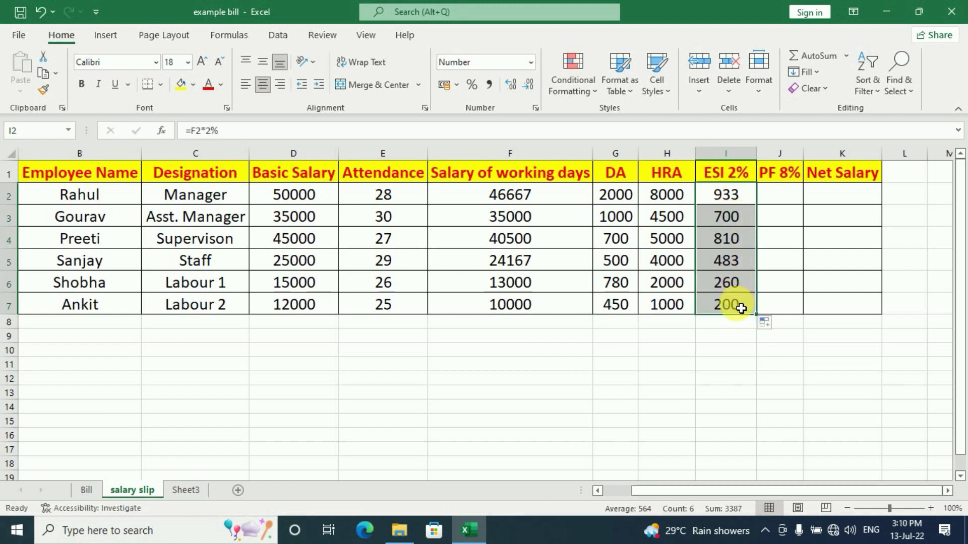
click(739, 305)
Calculate the first employee's PF deduction in J2 with the formula =F2*8/100.
click(773, 200)
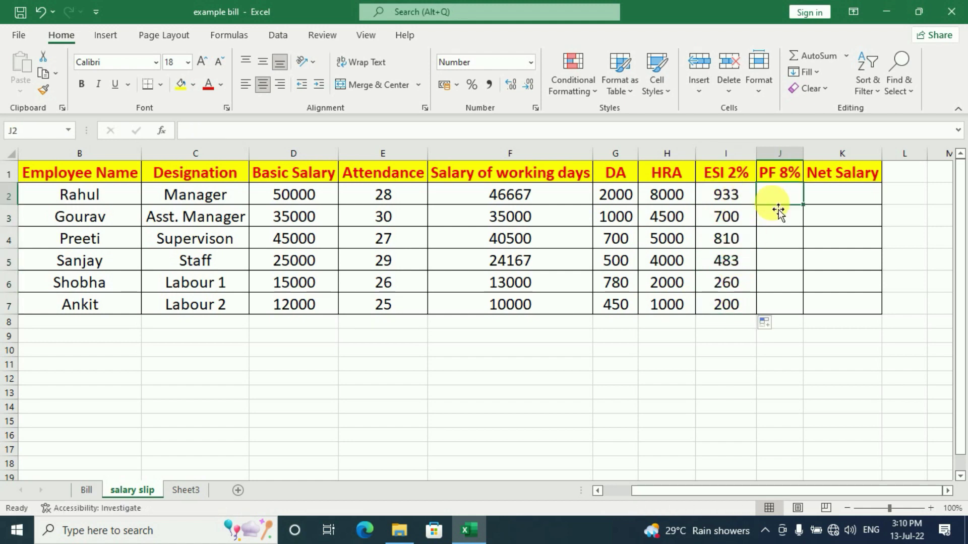
text(=)
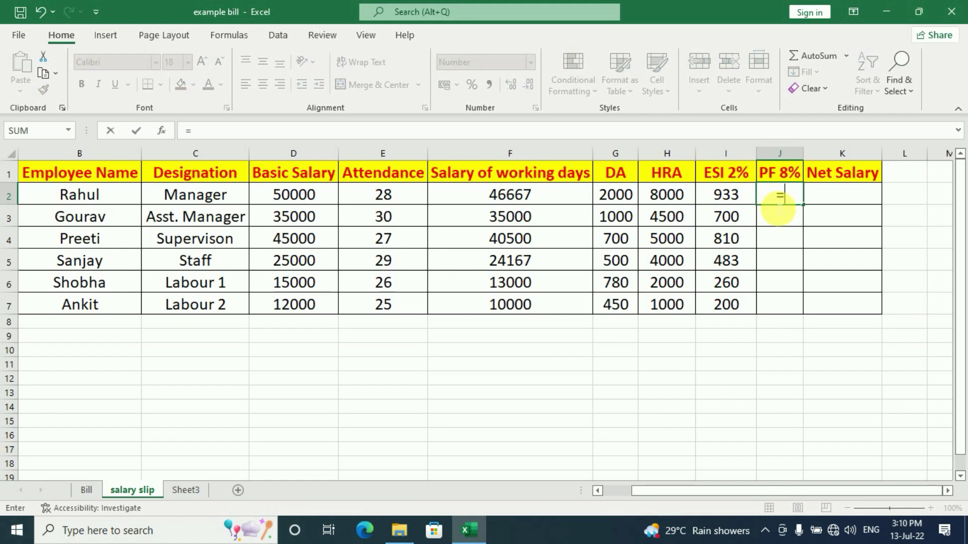
click(543, 203)
text(*)
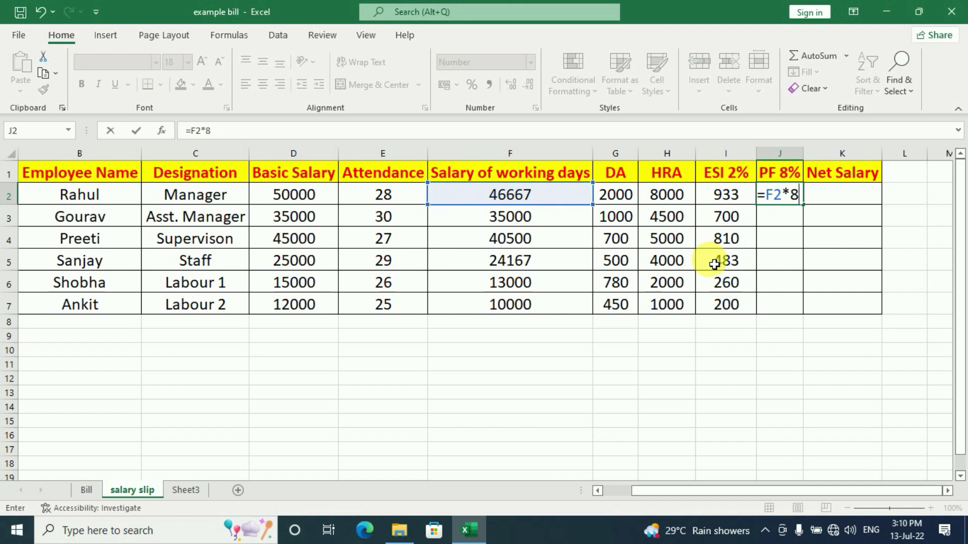
text(8/100)
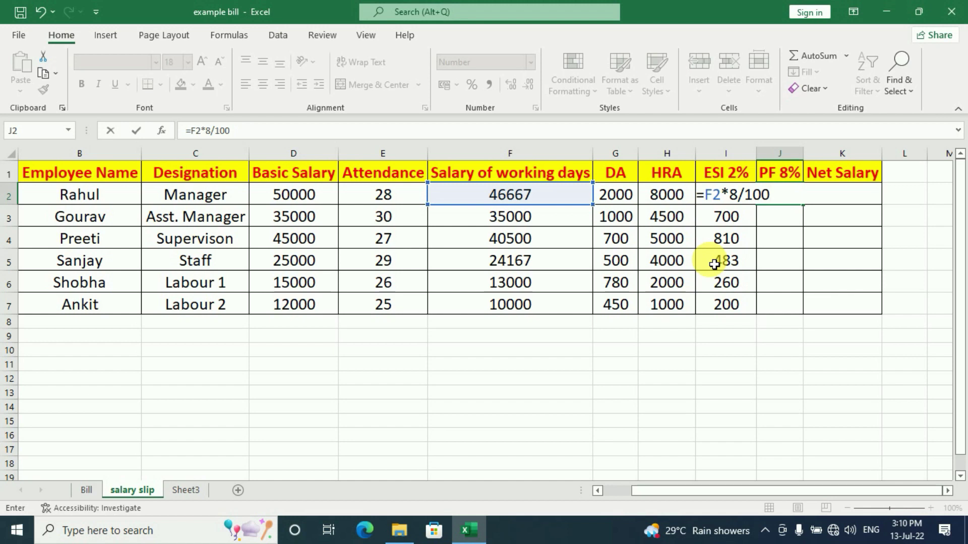
key(Return)
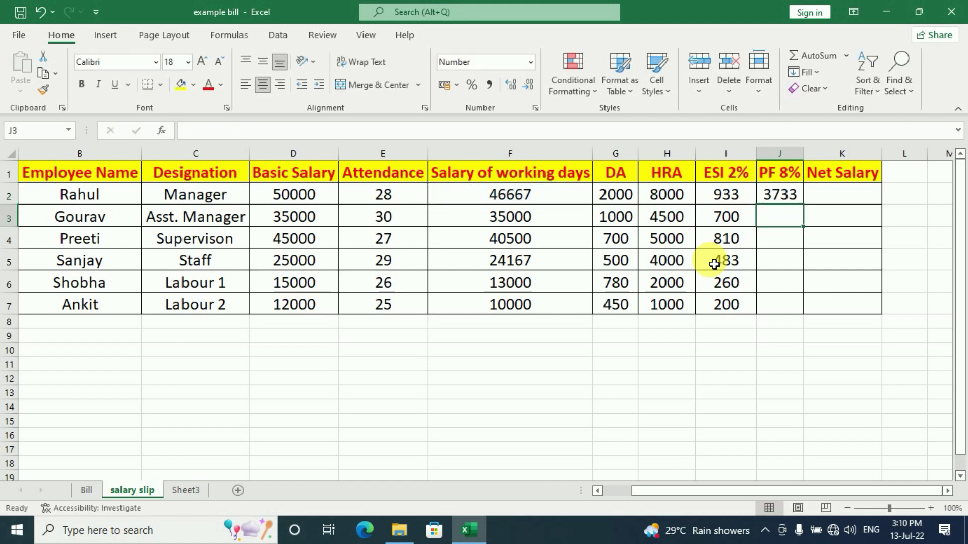
Fill the PF 8% formula from J2 down to J7 for the remaining employees.
click(774, 196)
drag(810, 212, 802, 311)
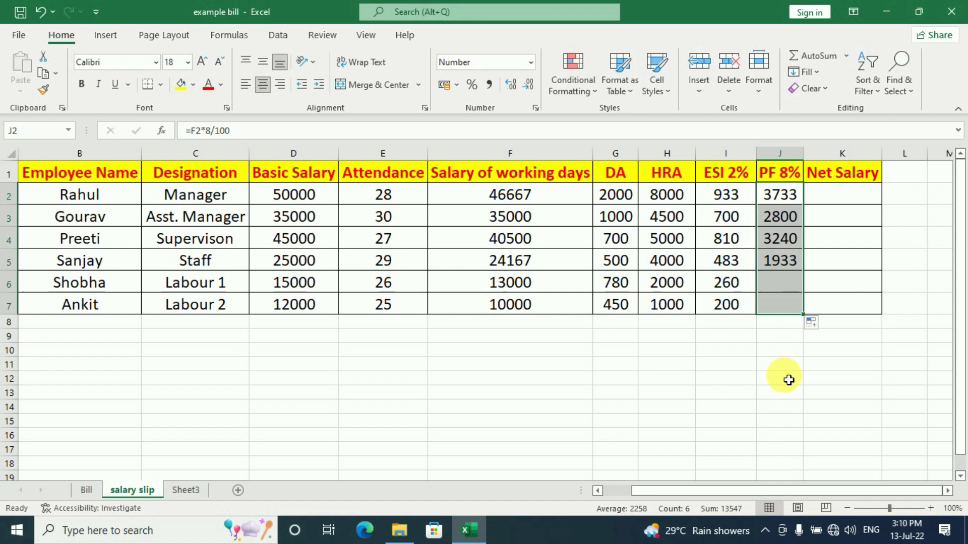
click(795, 213)
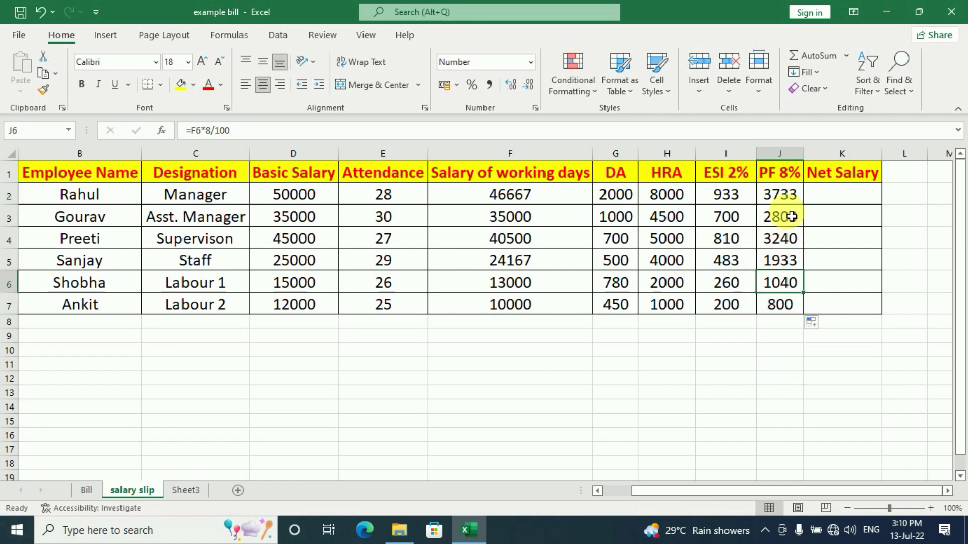
Left-align K2 and calculate the first employee's net salary there with the formula =(F2+G2+H2)-I2+J2.
click(844, 199)
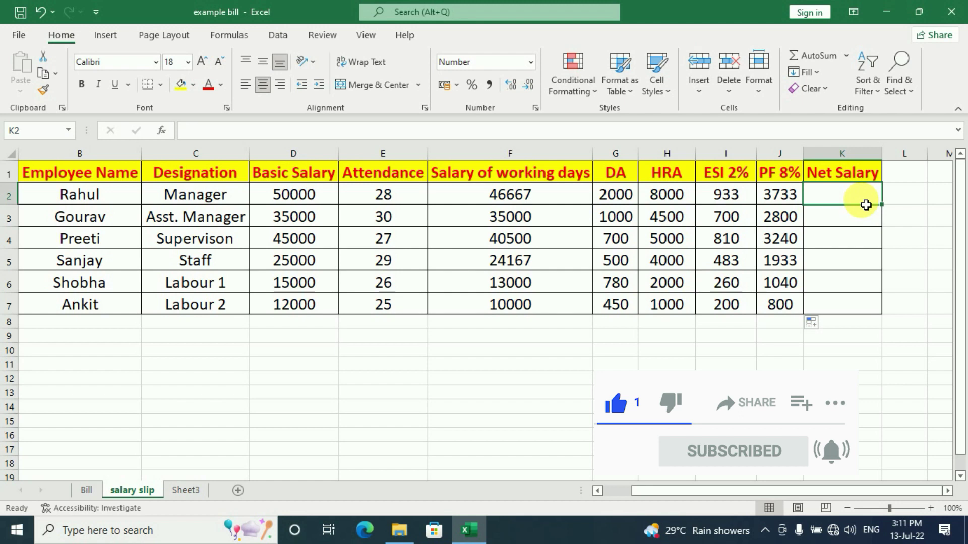
click(247, 85)
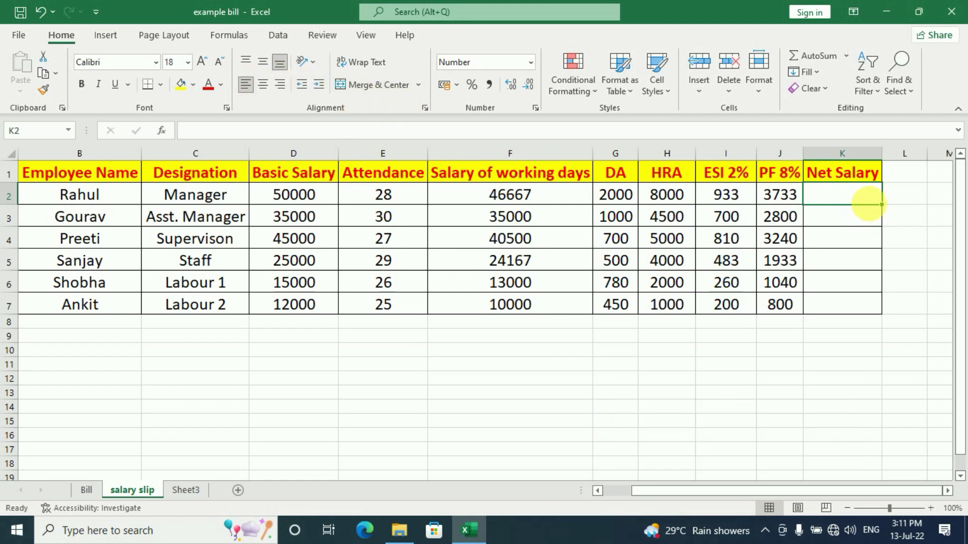
text(=()
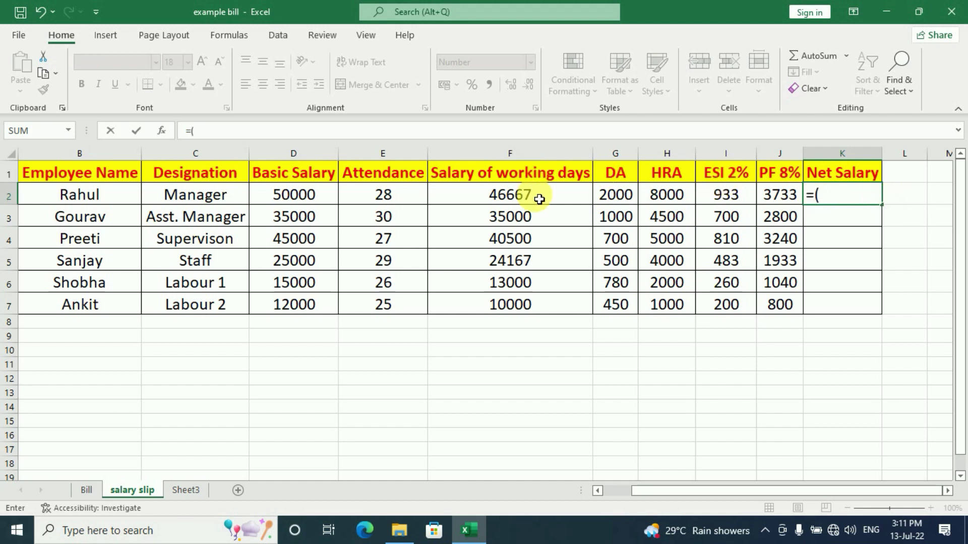
click(539, 199)
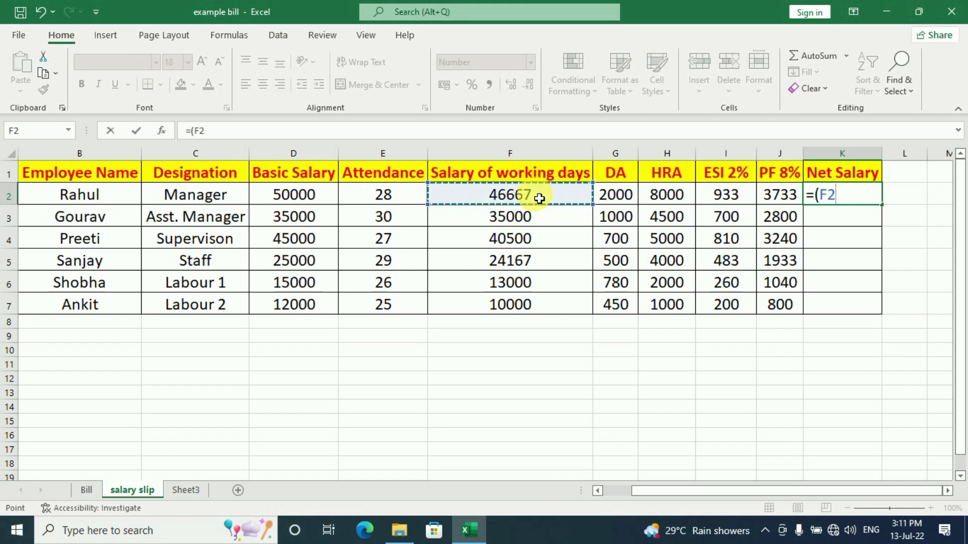
text(+)
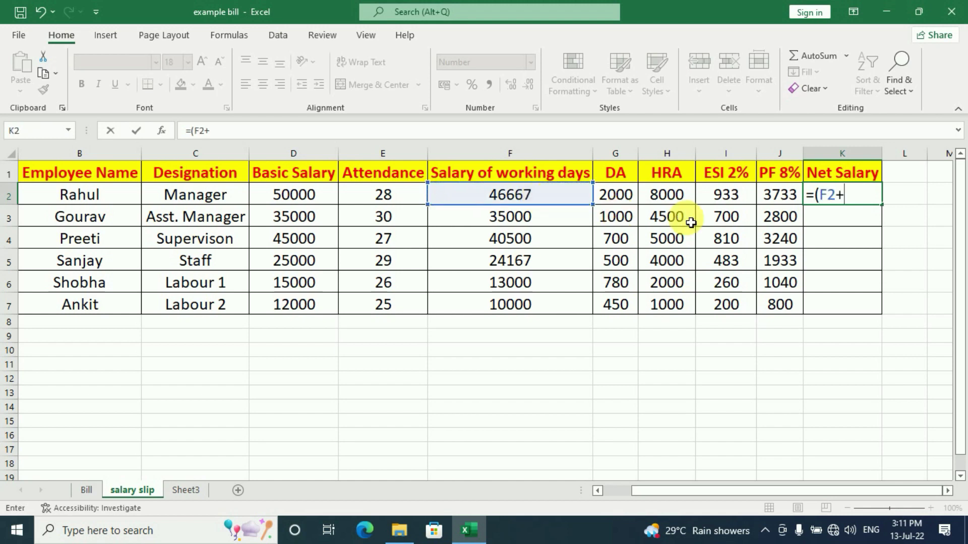
click(625, 196)
text(+)
click(676, 199)
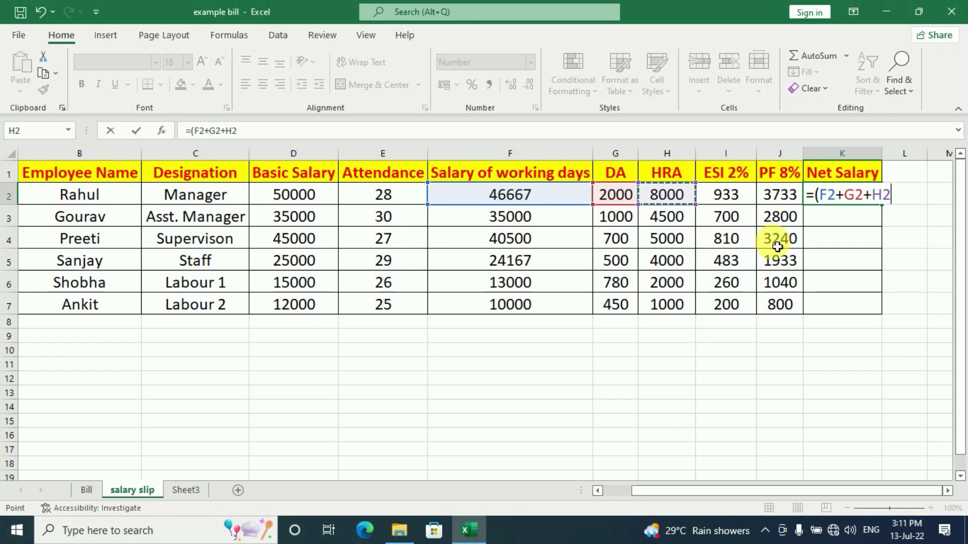
text()-)
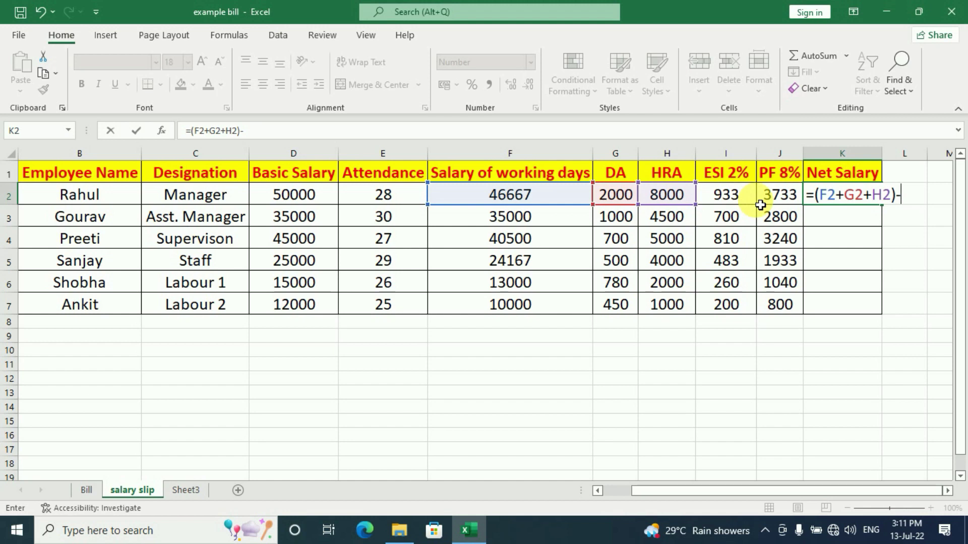
click(735, 198)
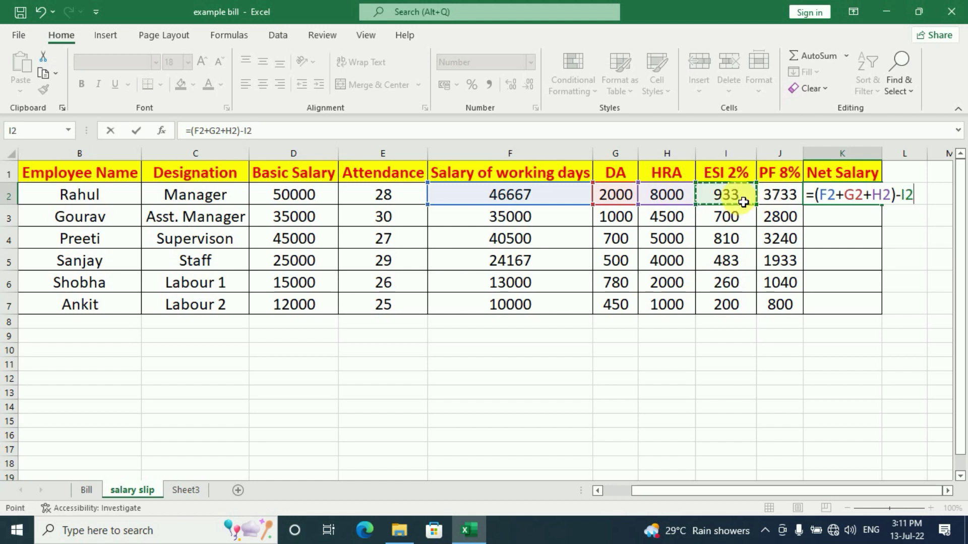
text(+)
click(776, 196)
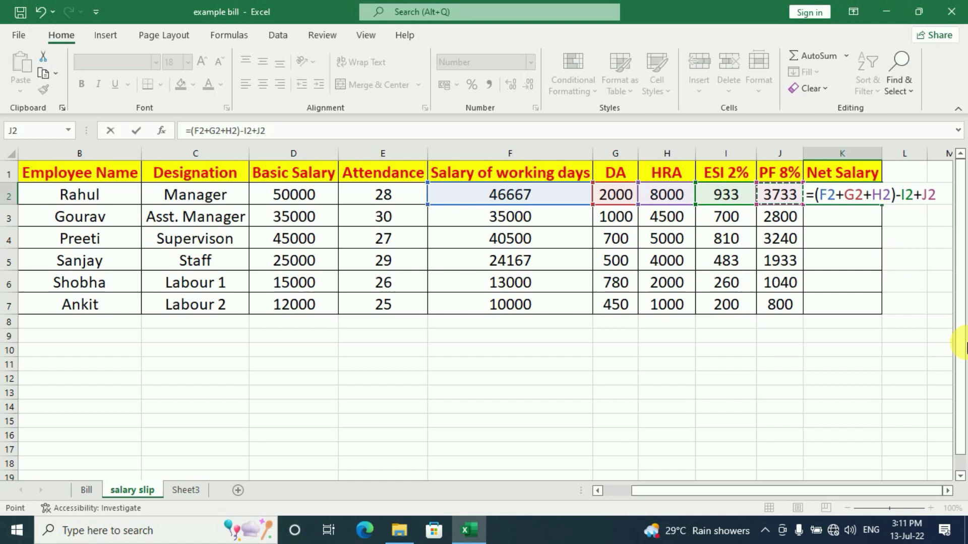
key(Return)
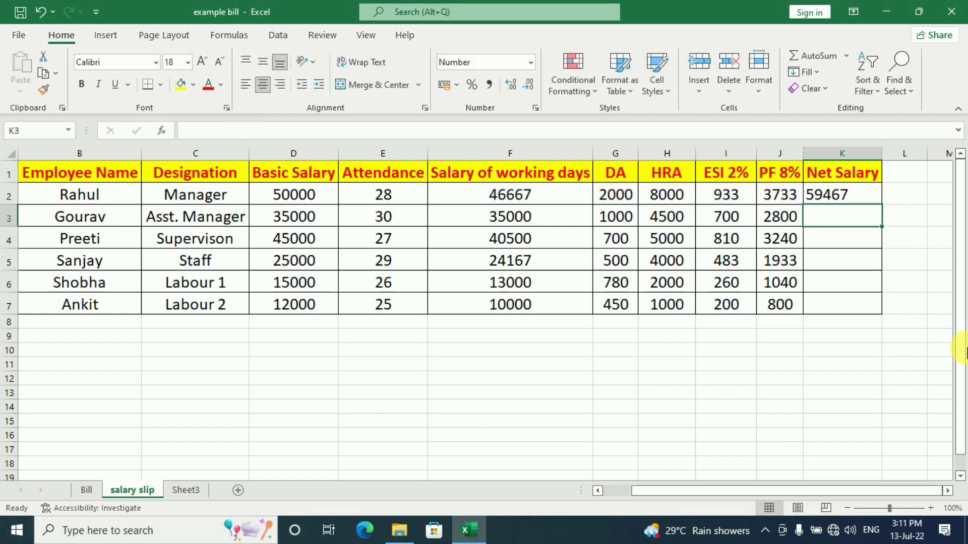
Fill the Net Salary formula from K2 down to K7 and check the last employee's formula.
click(832, 195)
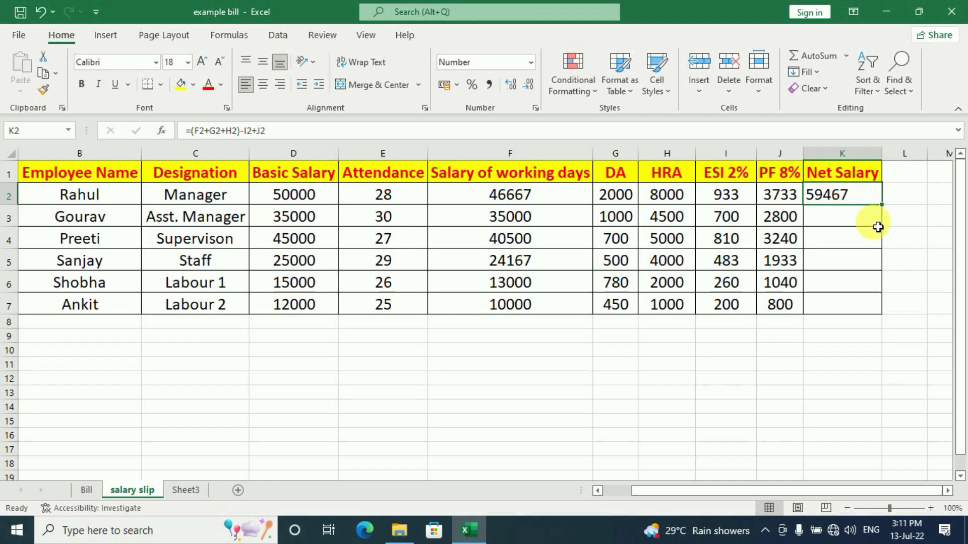
drag(882, 204, 877, 307)
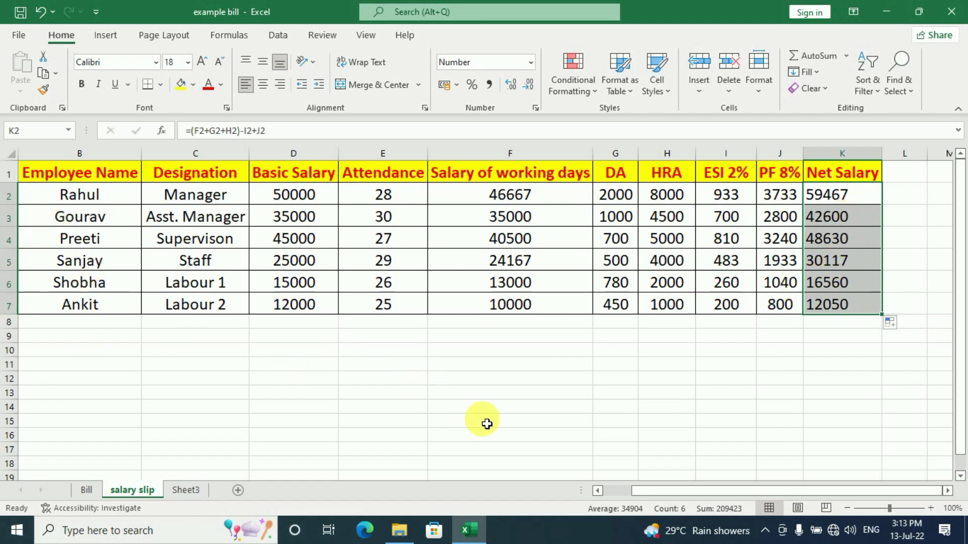
drag(644, 494, 677, 492)
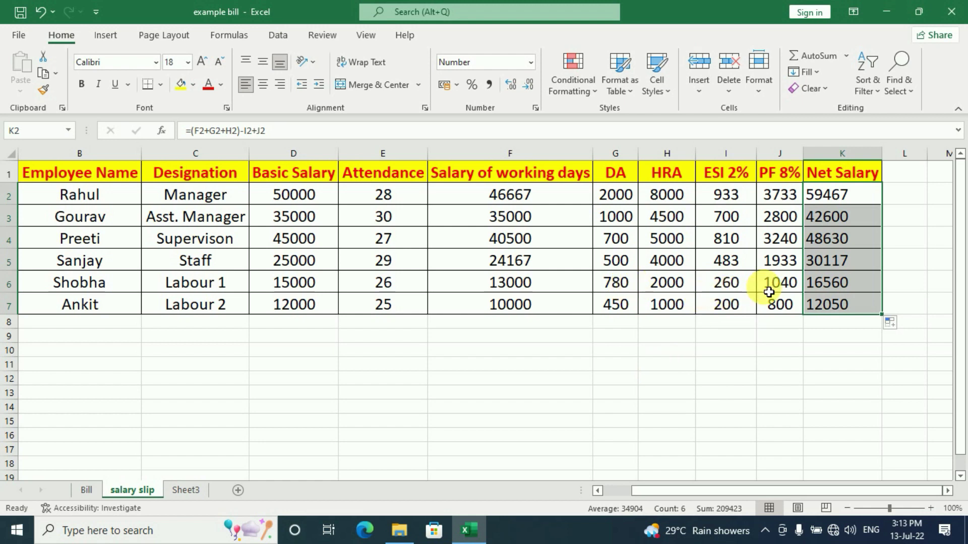
click(836, 303)
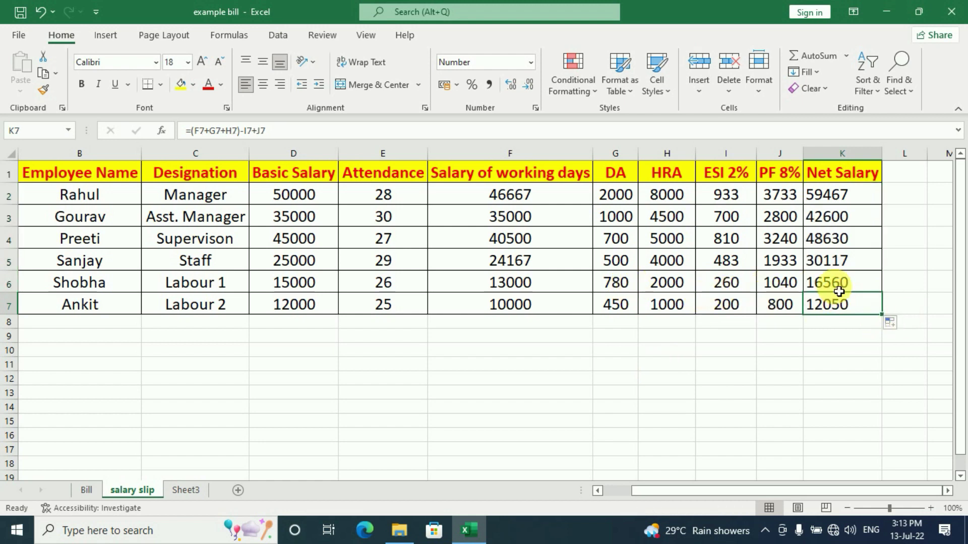